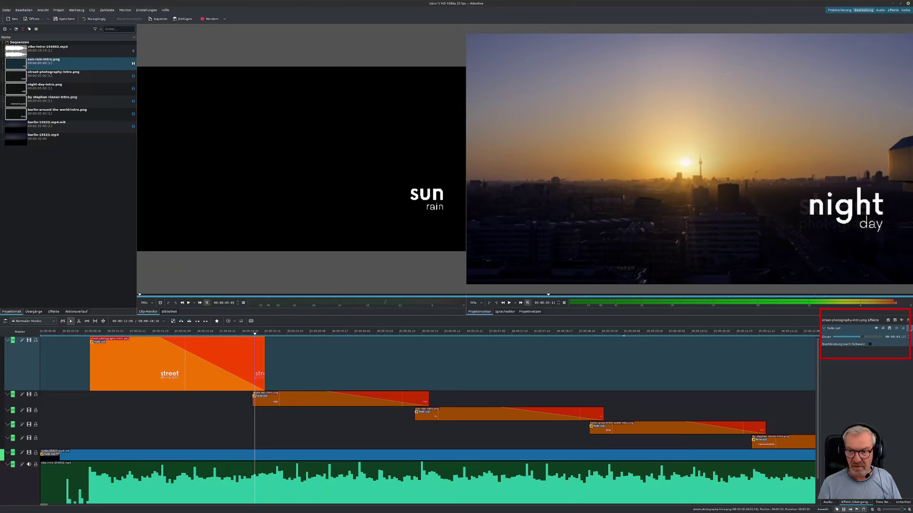
Remove the fade-out effect from the street-photography title clip.
click(903, 328)
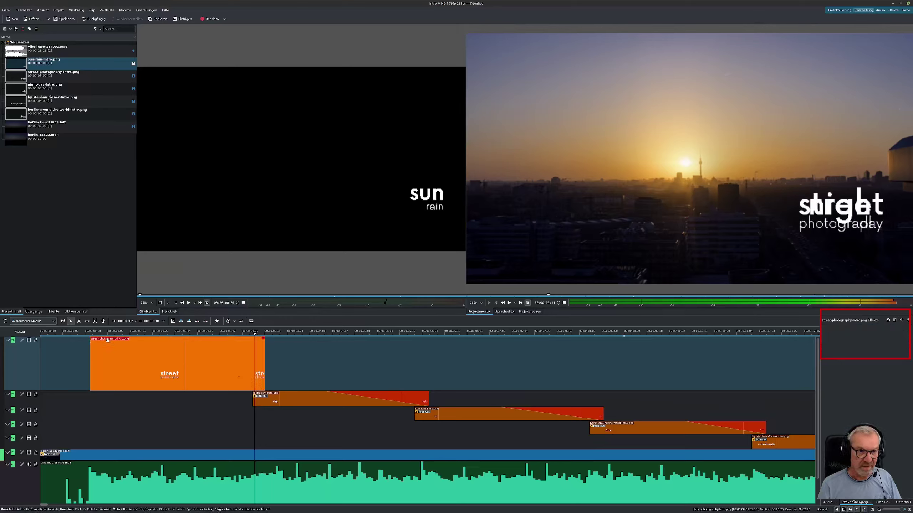
Add a fade-in to the street-photography title clip covering a little less than the first half of its length.
mouse_move(90, 334)
mouse_down()
mouse_move(266, 363)
mouse_move(187, 365)
mouse_move(169, 354)
mouse_up()
click(90, 334)
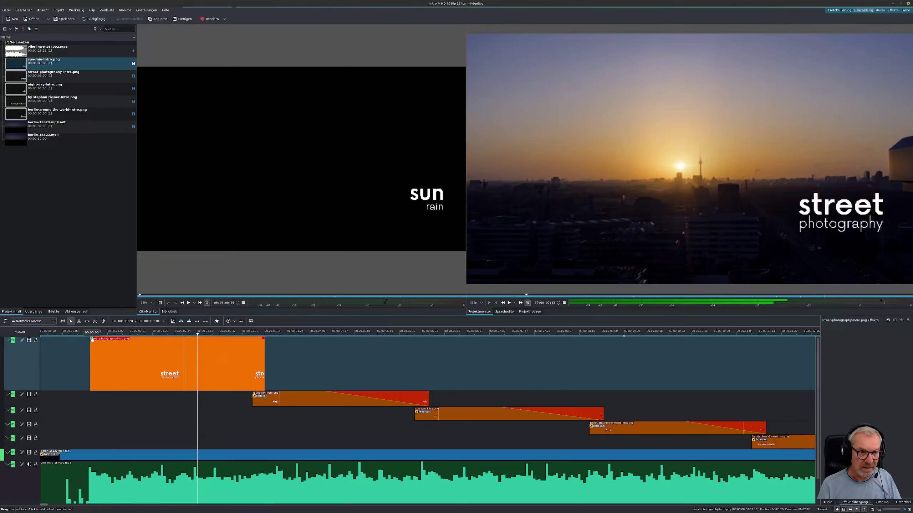
mouse_move(92, 338)
mouse_down()
mouse_move(179, 346)
mouse_move(168, 345)
mouse_up()
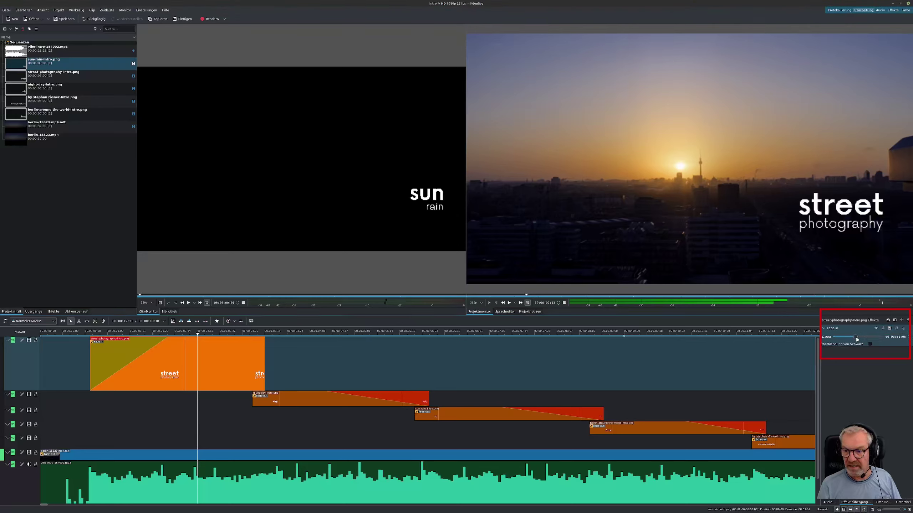
Adjust the fade-in duration on the street-photography title clip, ending with a shorter fade, and remove the fade-in effect.
drag(860, 338, 861, 338)
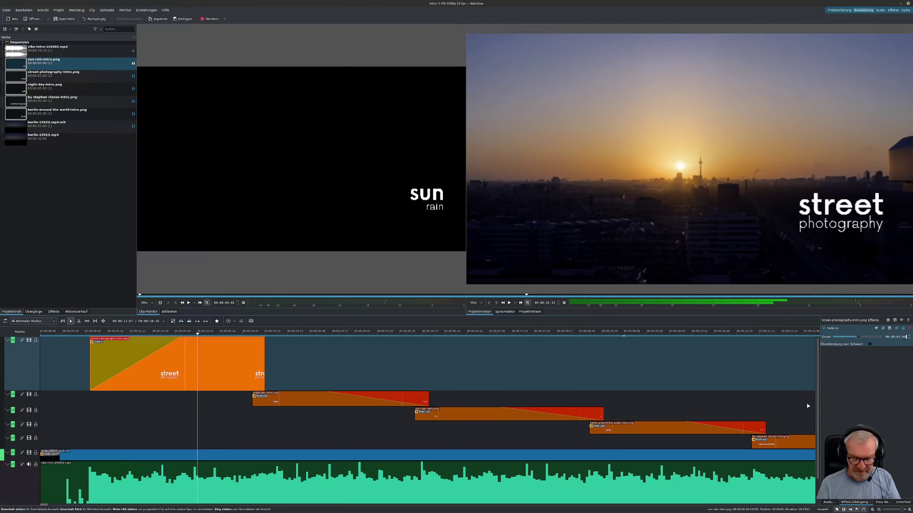
key(Down)
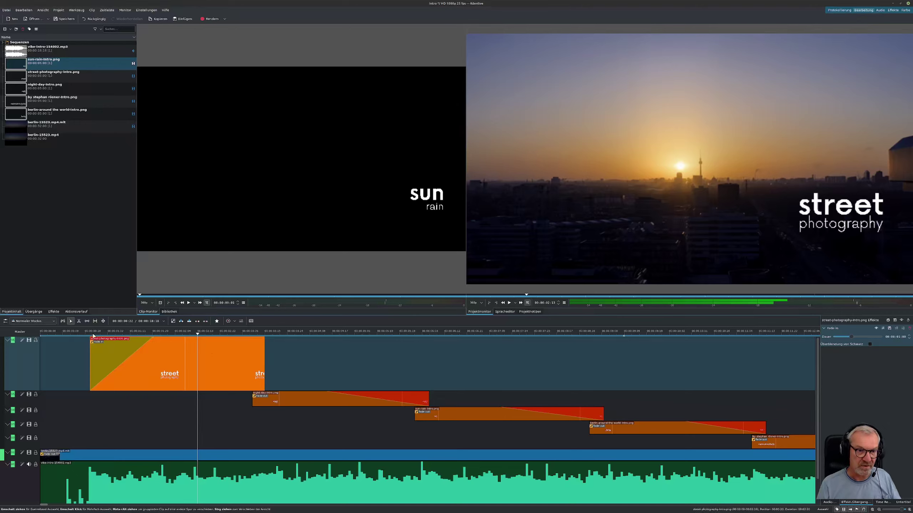
drag(85, 334, 151, 341)
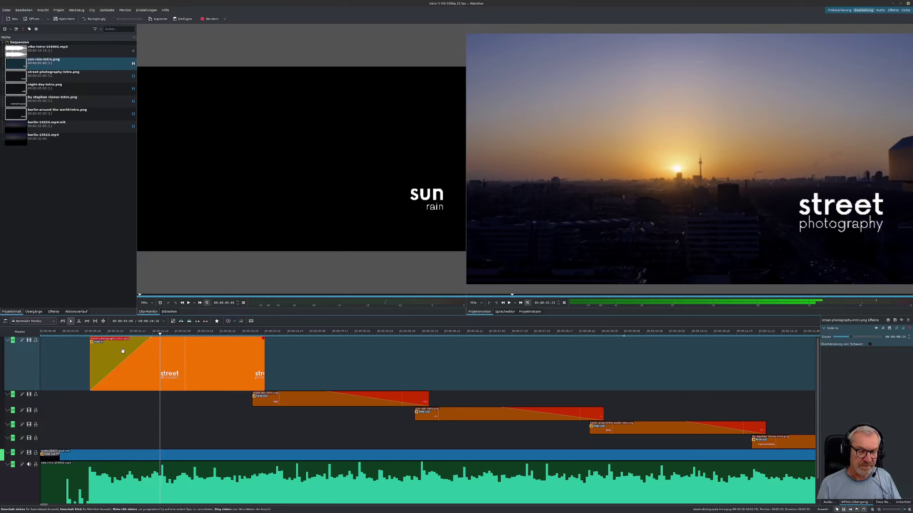
click(909, 332)
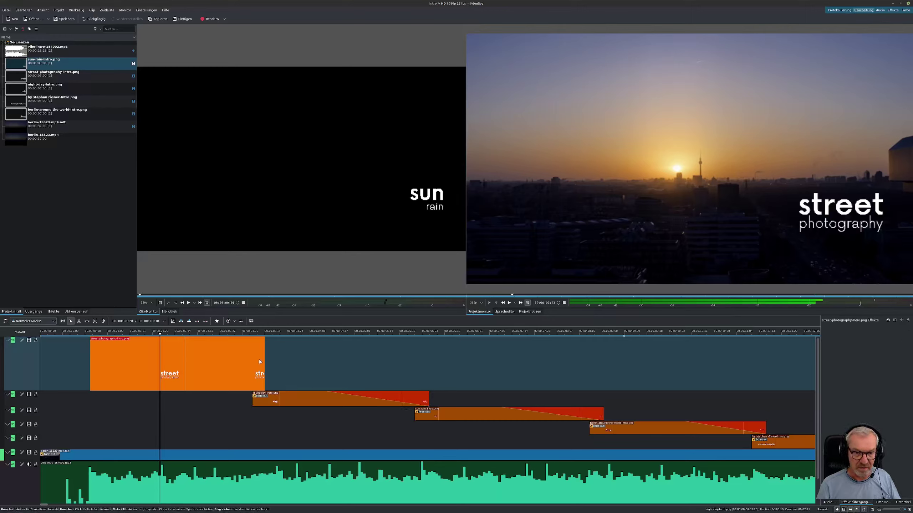
Add a fade-out to the street-photography title clip, running from a playhead position a little before its middle to its end.
mouse_move(263, 340)
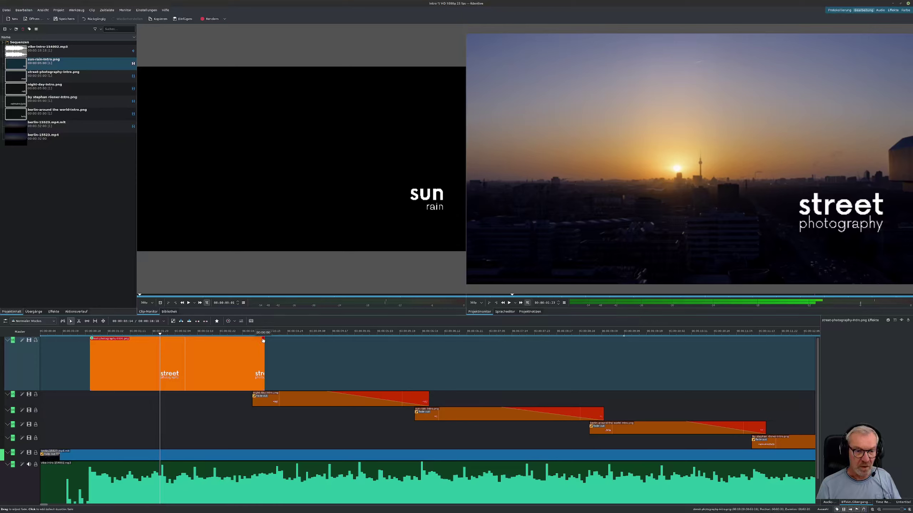
mouse_move(263, 340)
mouse_down()
mouse_move(246, 340)
mouse_move(274, 338)
mouse_up()
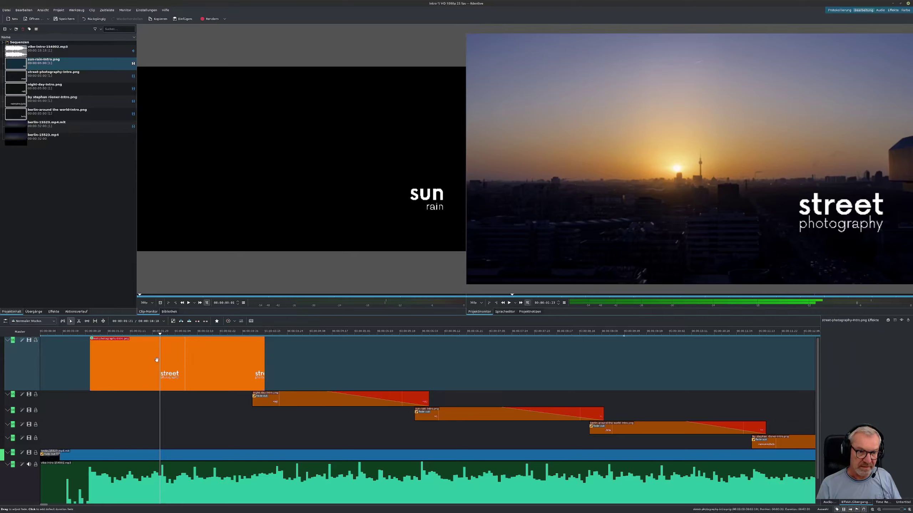
drag(161, 335, 163, 335)
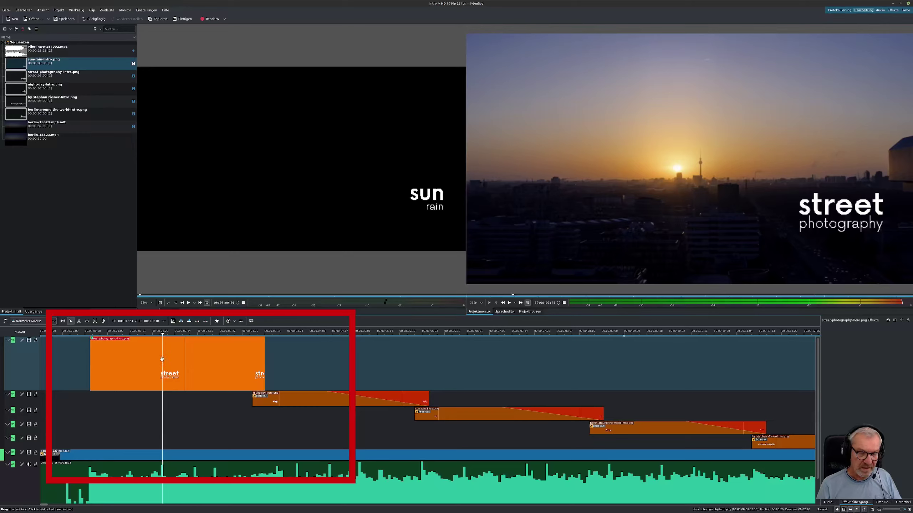
click(164, 334)
drag(263, 340, 163, 347)
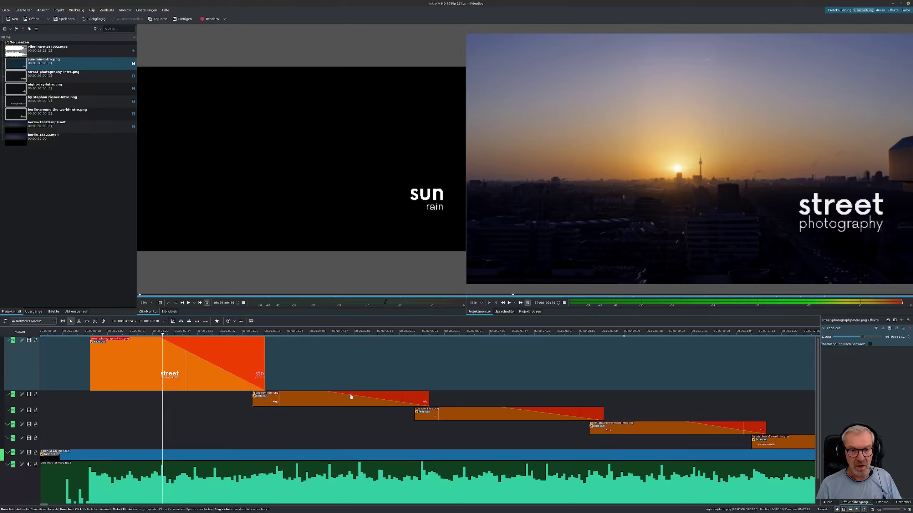
Inspect the night-day title clip's fade-out by previewing frames during, before and near the end of the fade.
click(389, 403)
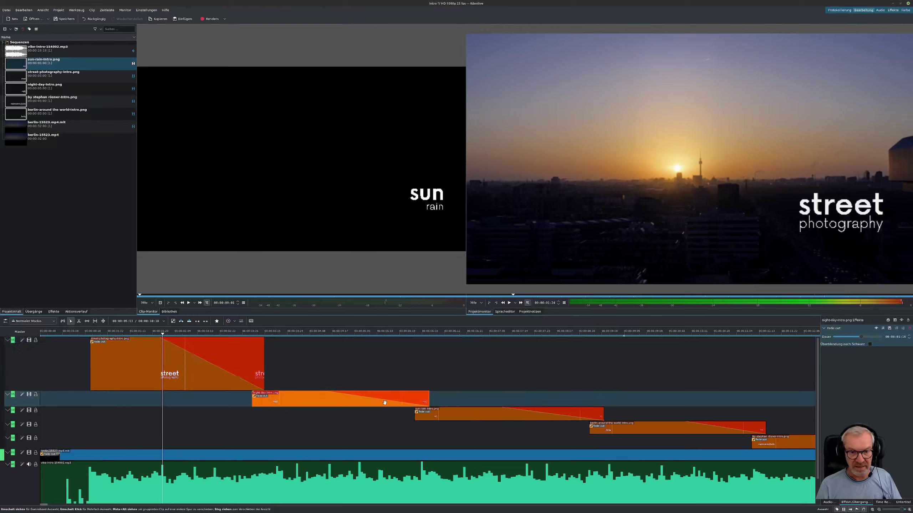
click(361, 333)
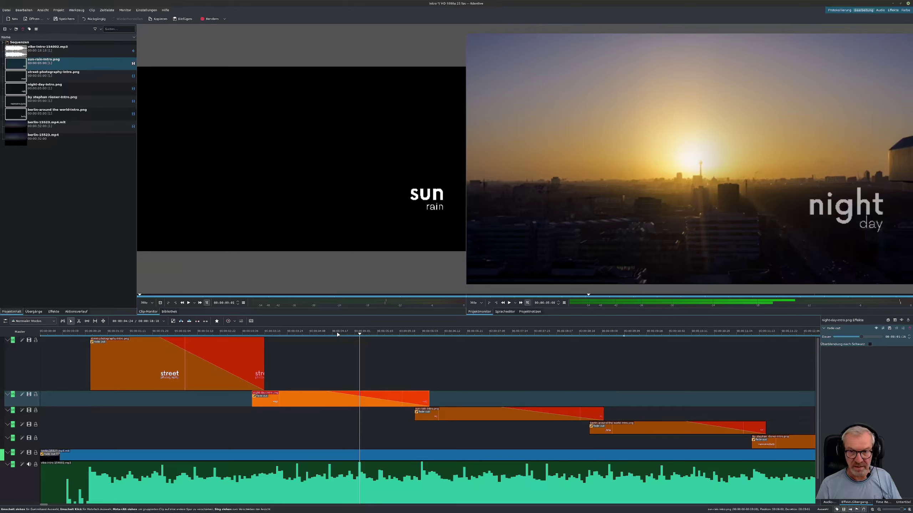
drag(337, 333, 318, 333)
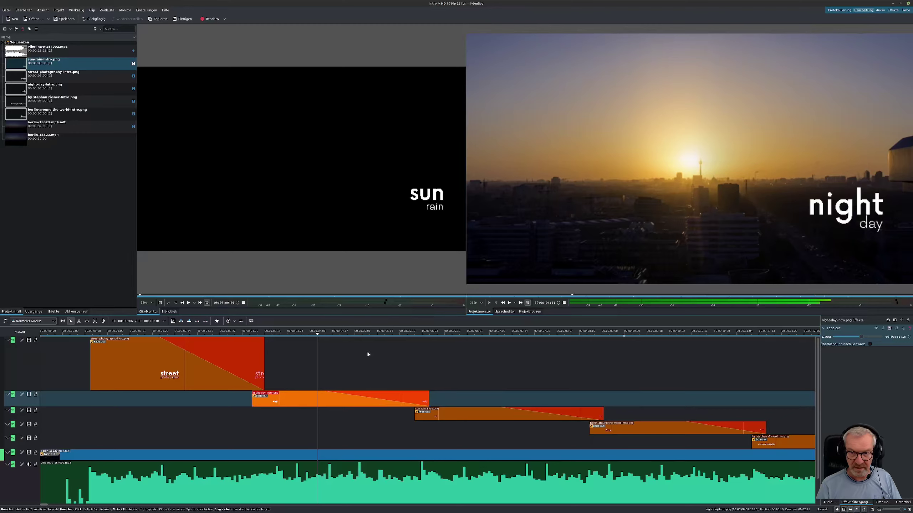
click(413, 334)
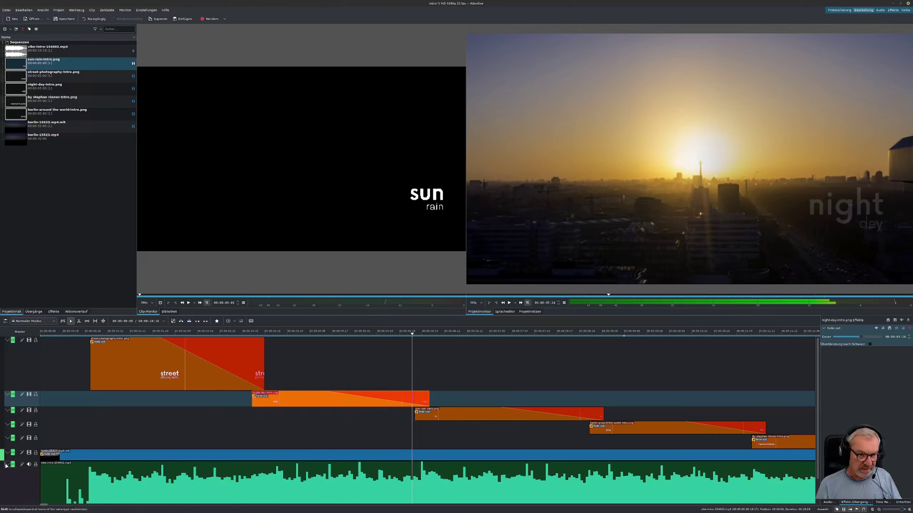
Reduce the music track's height and review the fade-out settings of the sun-rain, berlin-around-the-world and closing author title clips.
scroll(2, 480, down, 1)
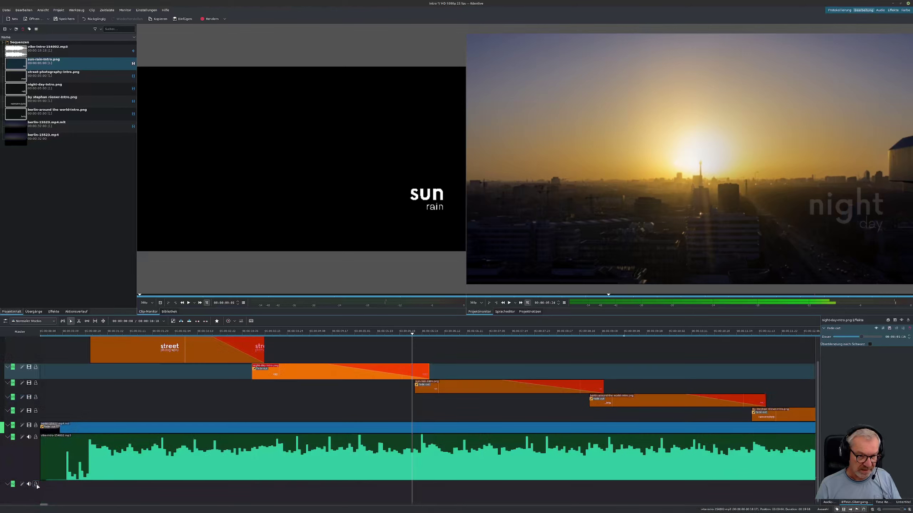
drag(2, 480, 32, 474)
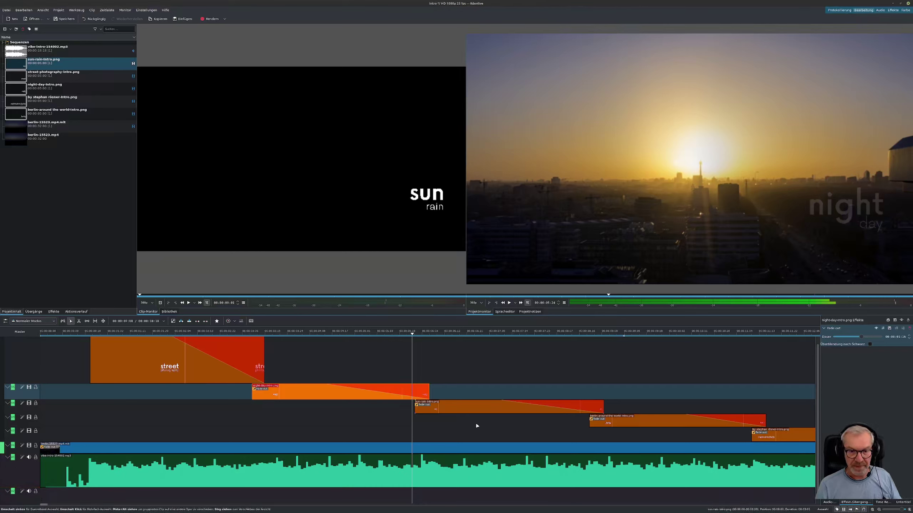
click(533, 409)
click(657, 423)
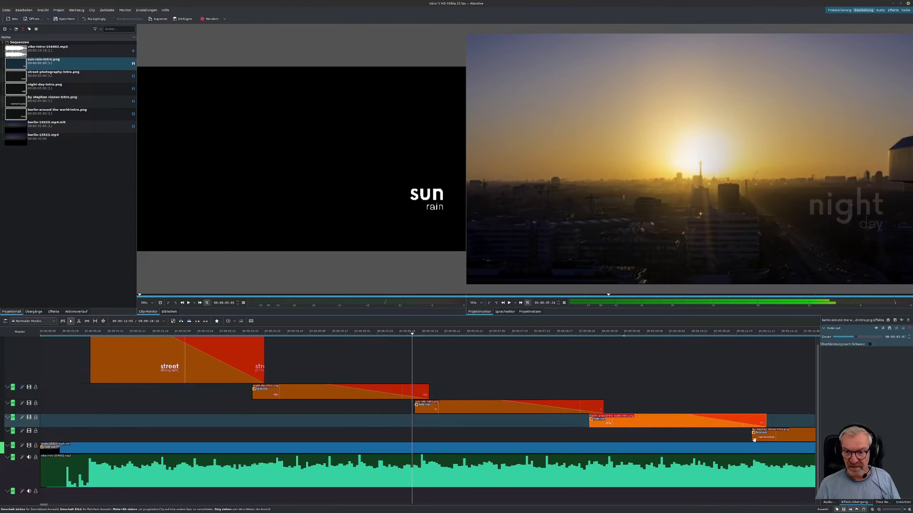
click(784, 436)
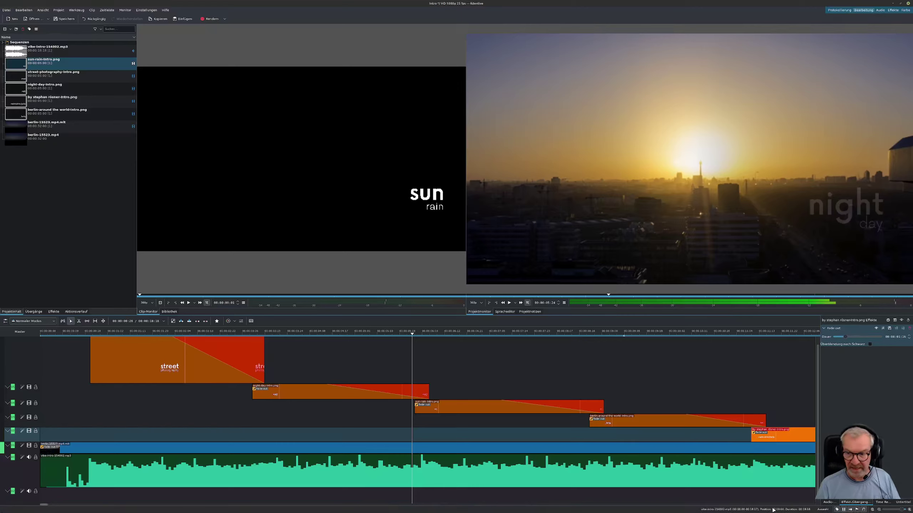
Delete the existing guide at the start of the night-day title clip.
click(872, 509)
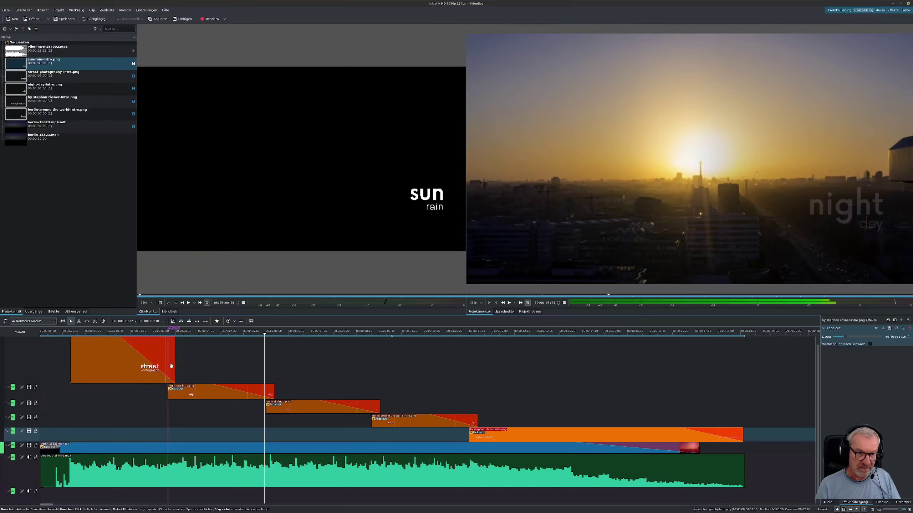
right_click(175, 330)
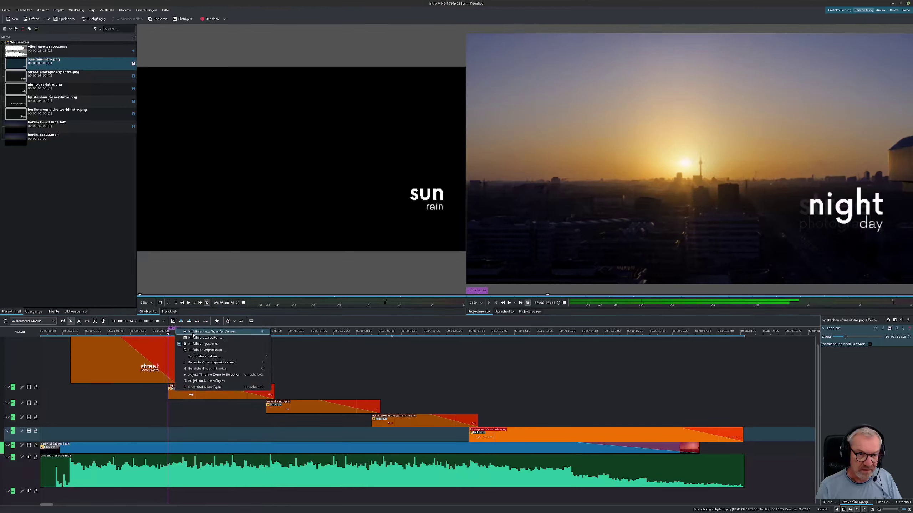
click(193, 332)
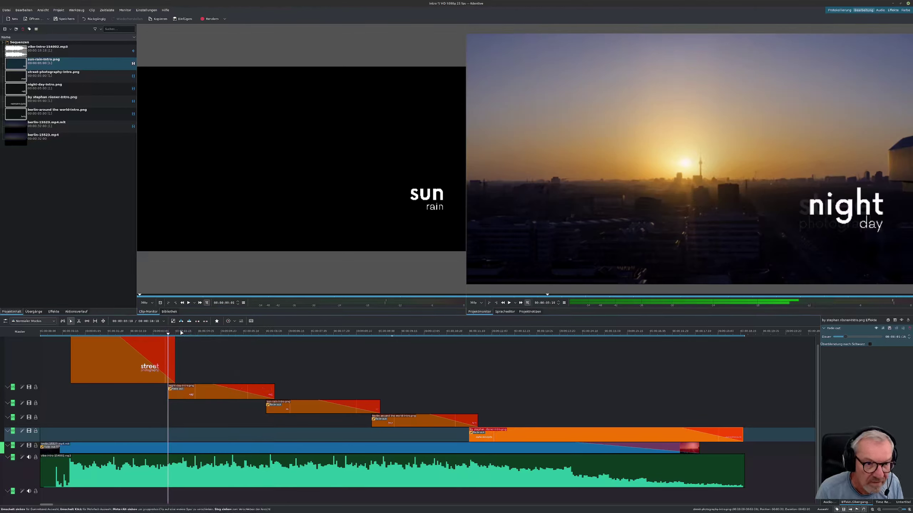
Add a guide at 00:00:03:17 with the comment "1. Wechsel" in category 1 and move it to the start of the night-day title clip.
right_click(179, 332)
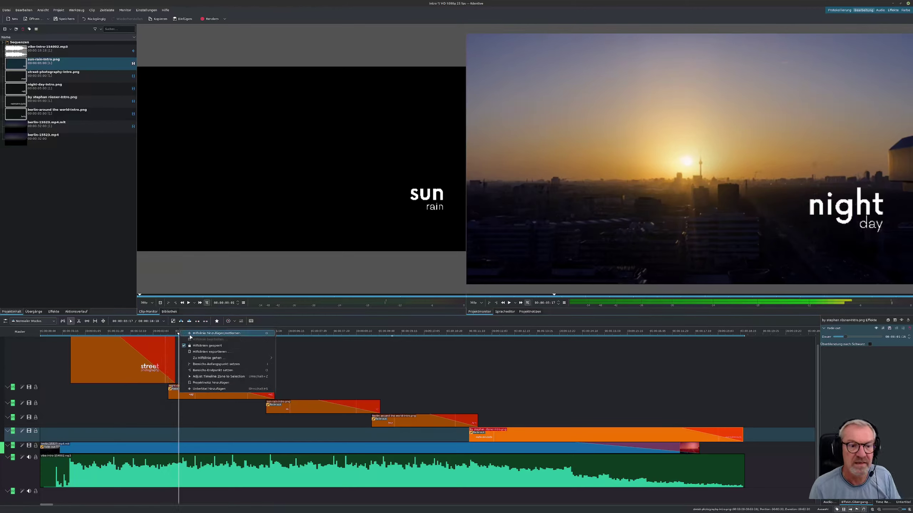
click(203, 334)
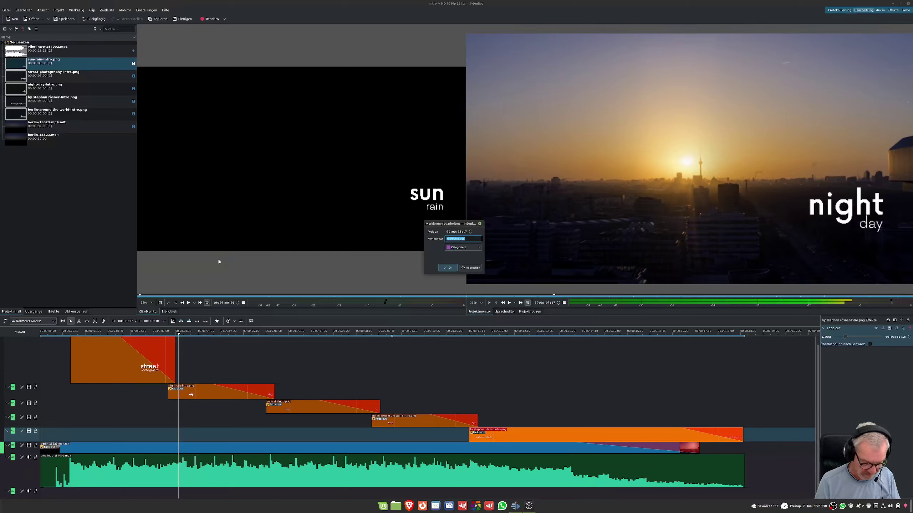
text(T)
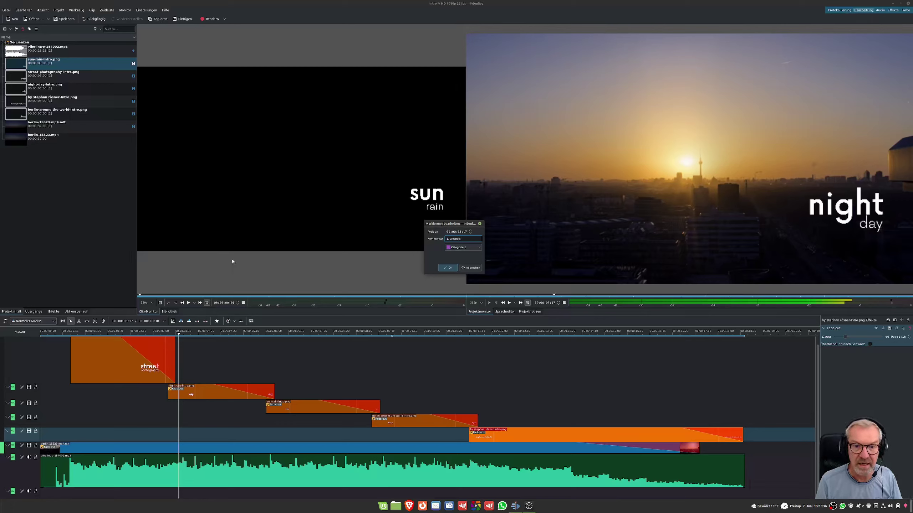
click(458, 250)
click(459, 251)
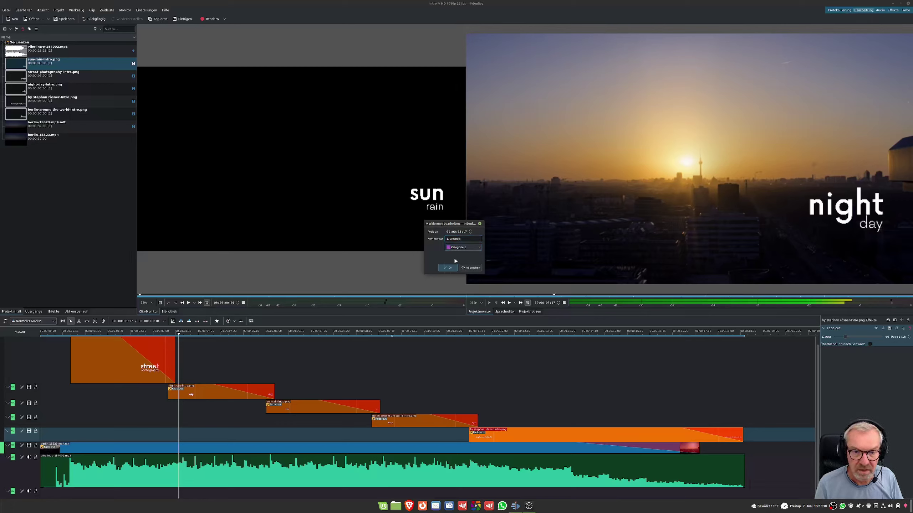
click(454, 252)
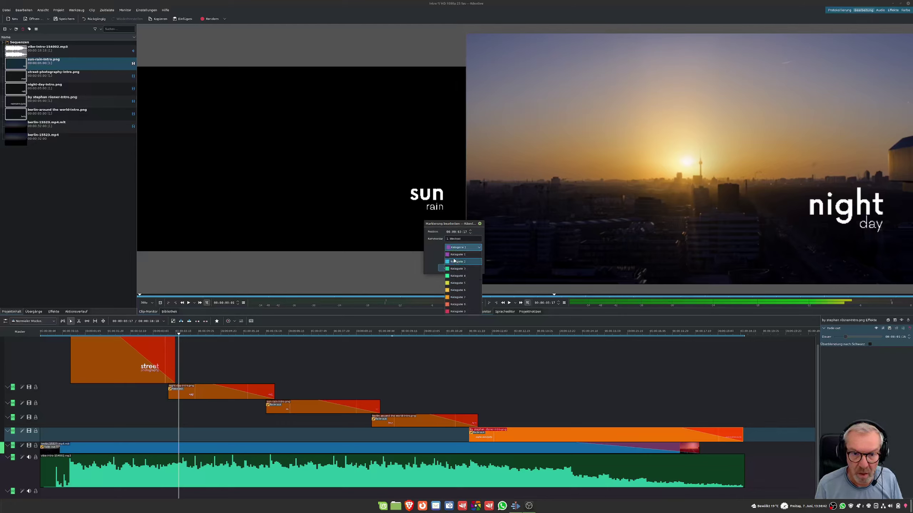
click(451, 256)
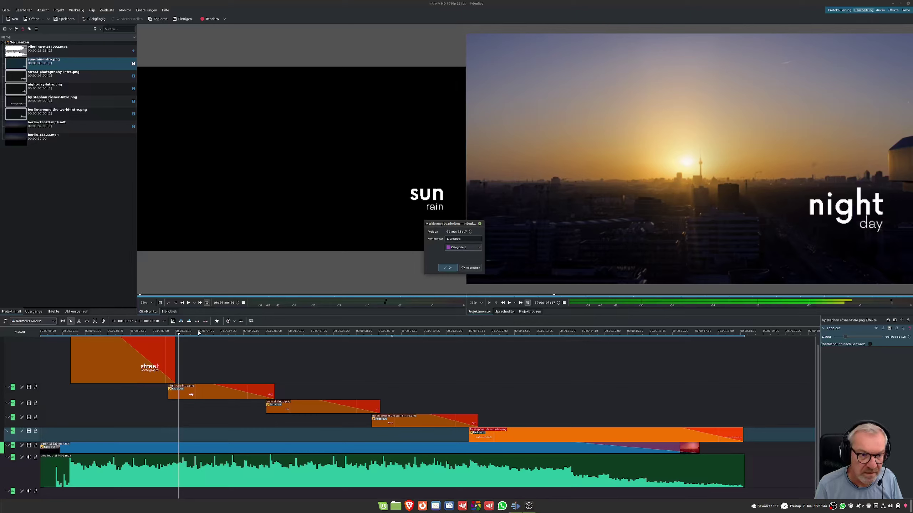
key(Return)
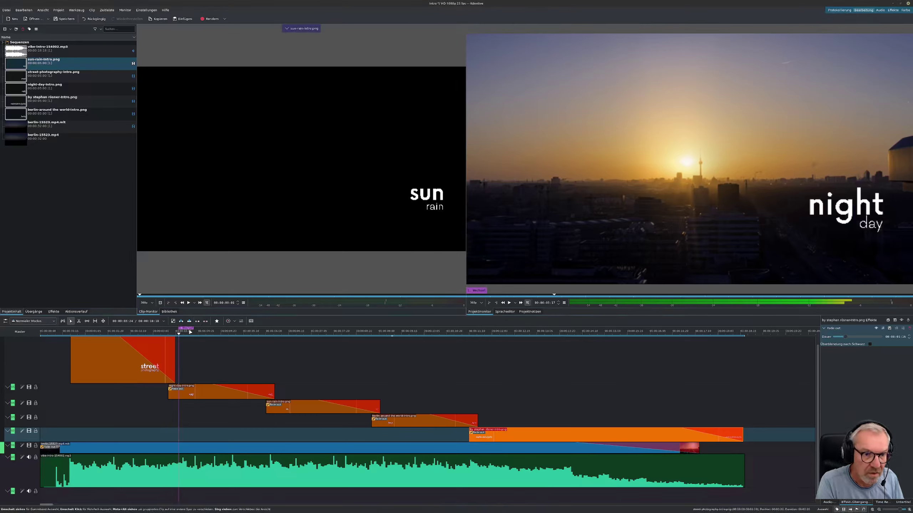
drag(188, 330, 174, 331)
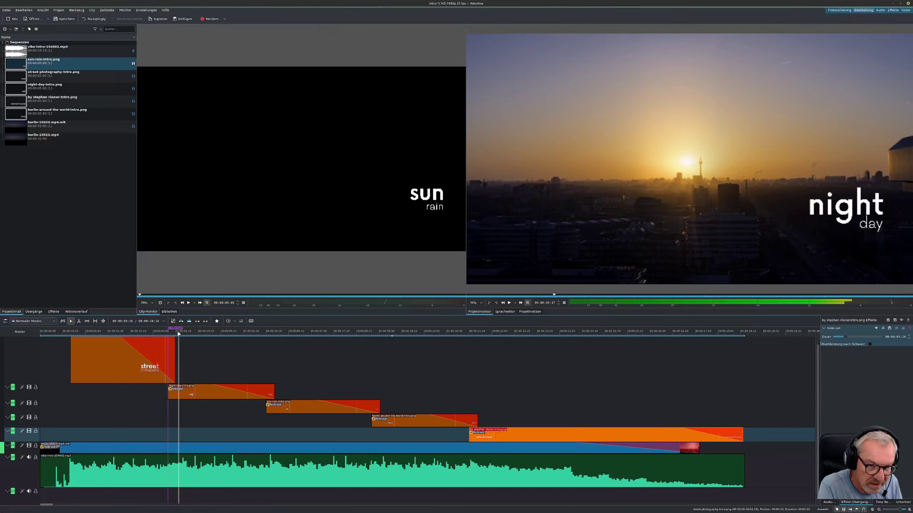
Place the playhead exactly on the music waveform peak just after the start of the sun-rain title clip.
click(271, 461)
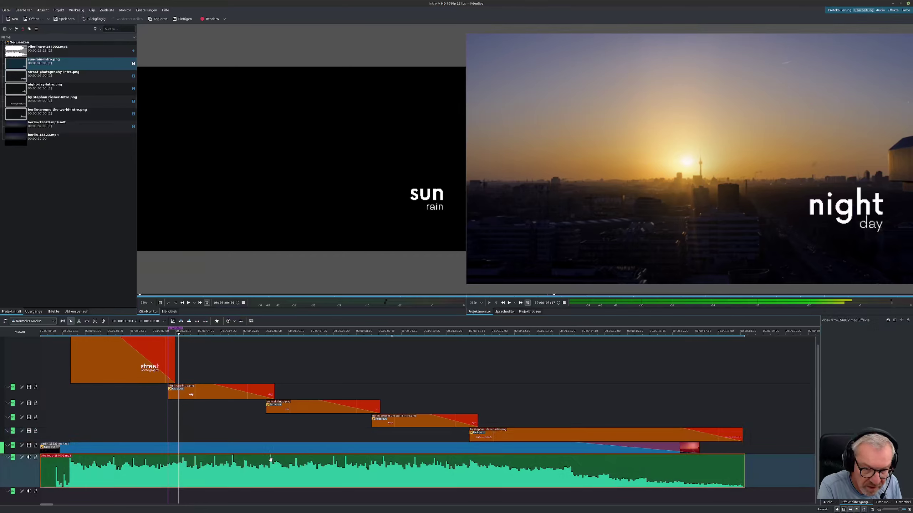
click(269, 332)
key(Right)
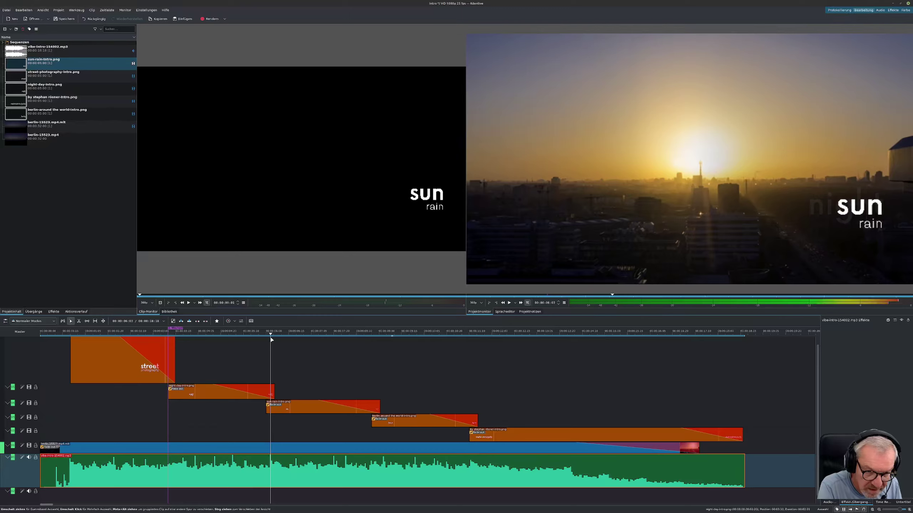
key(Left)
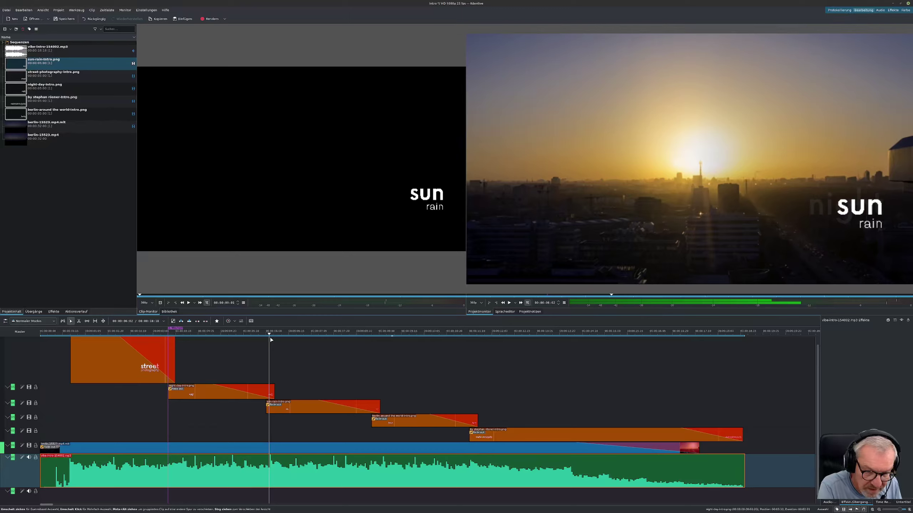
click(909, 510)
scroll(909, 510, up, 2)
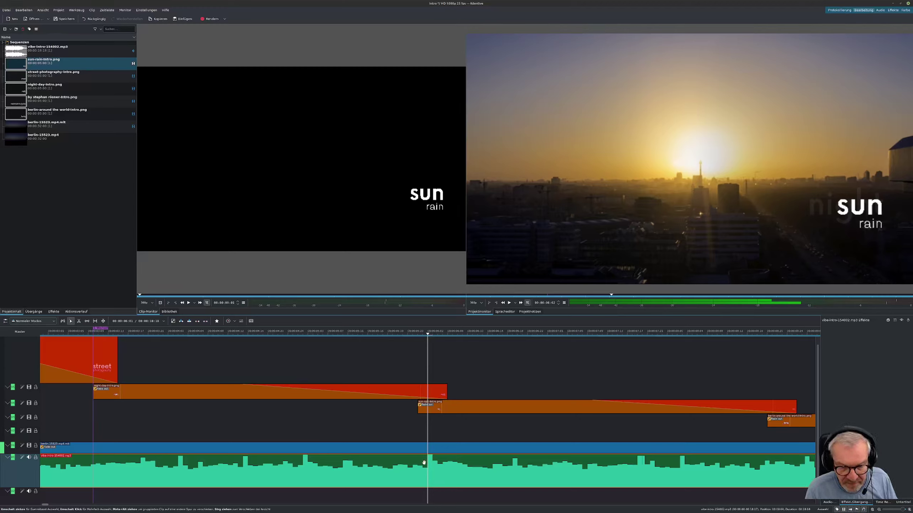
Add a guide at the music peak near the start of the sun-rain title clip with the comment "2. Wechsel" in category 1.
right_click(427, 334)
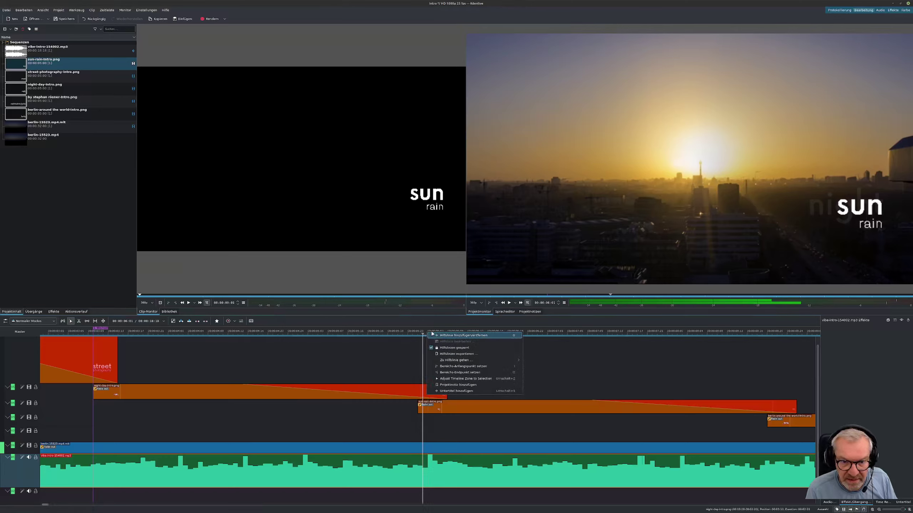
key(Escape)
click(428, 333)
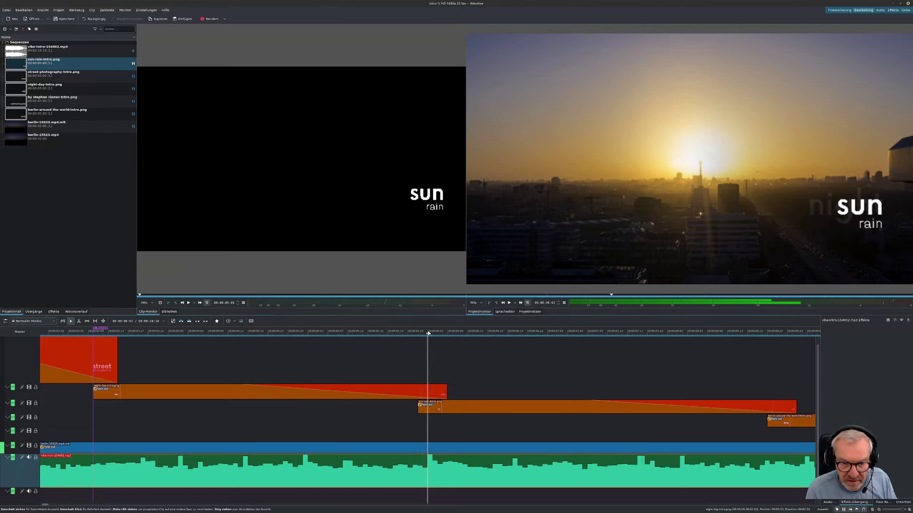
right_click(428, 333)
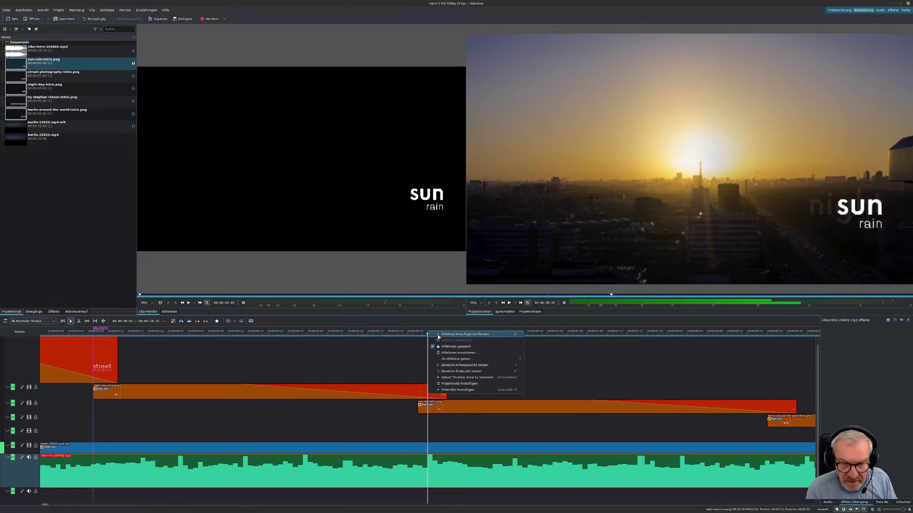
click(438, 335)
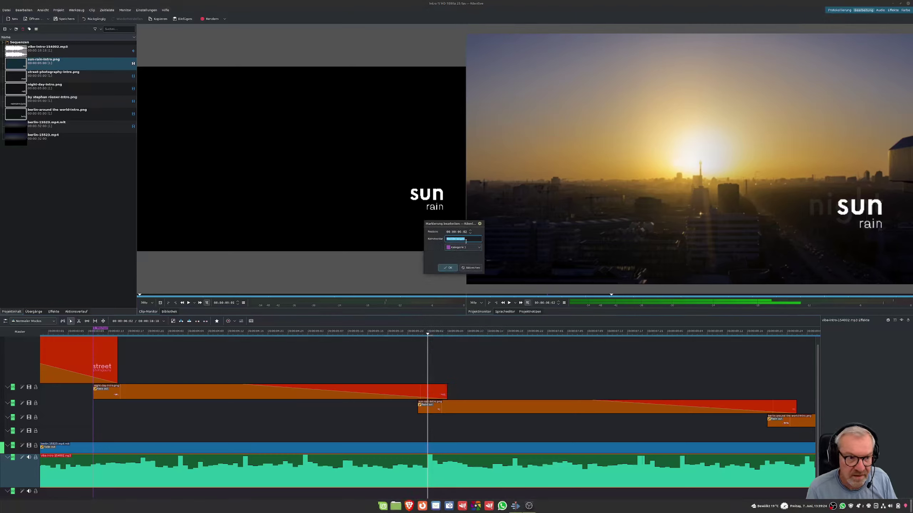
text(2. Wechsel)
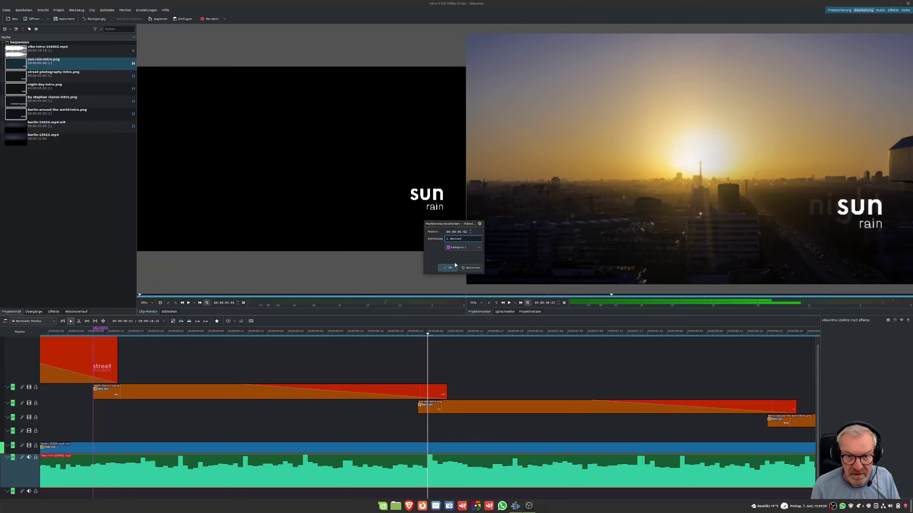
click(453, 267)
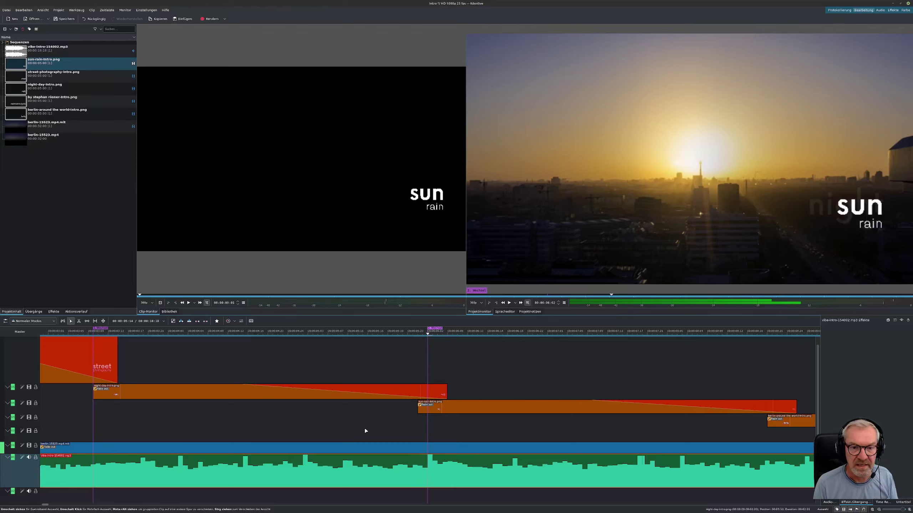
click(872, 510)
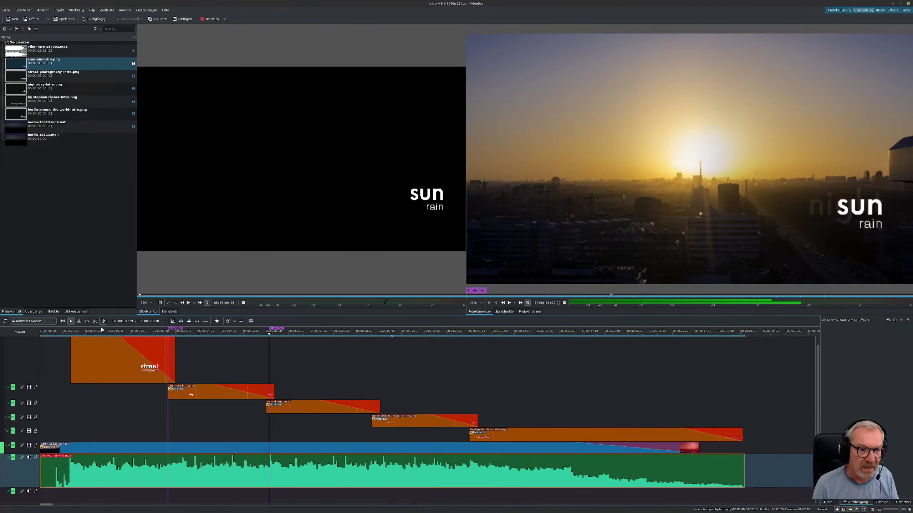